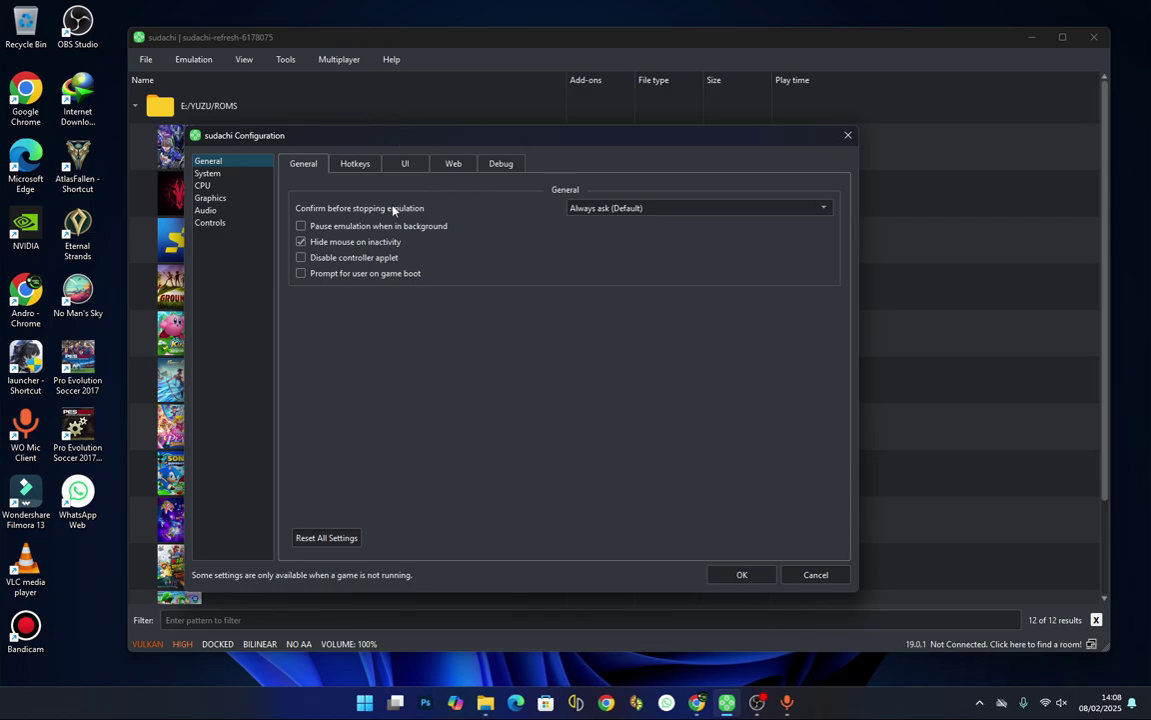
mouse_move(393, 210)
mouse_move(539, 227)
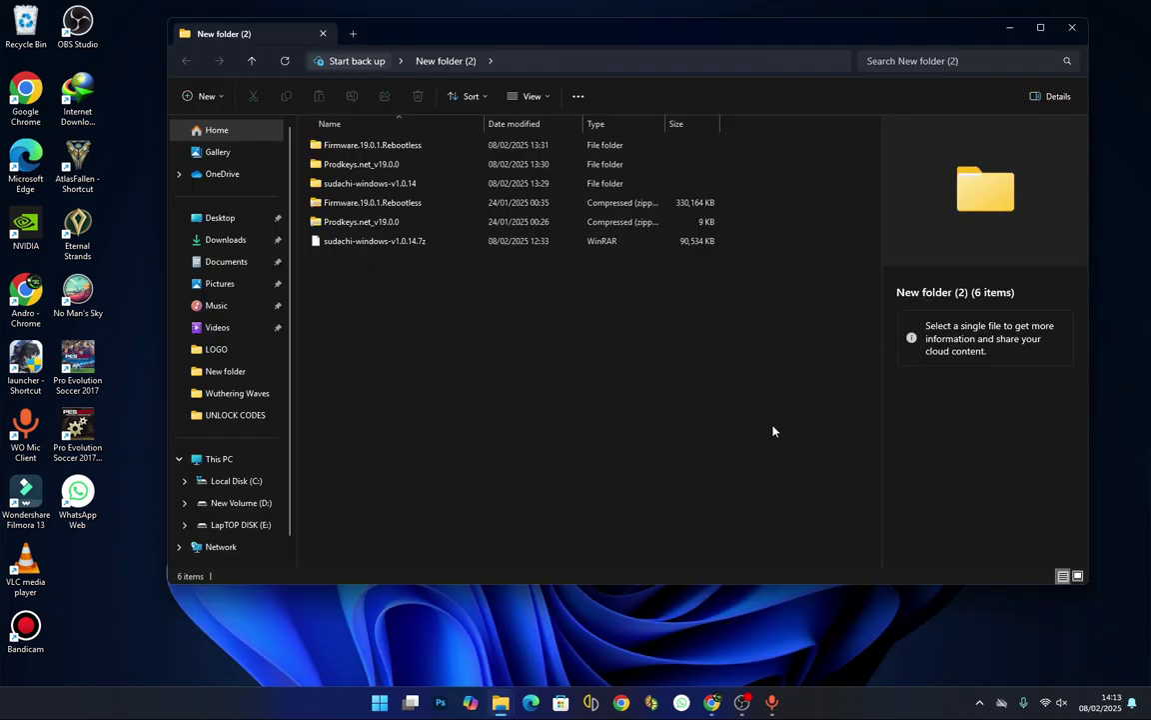
Switch to Chrome and review the v1.0.14 and v1.0.13 release notes on the sudachi.emuplace.app page
left_click(711, 702)
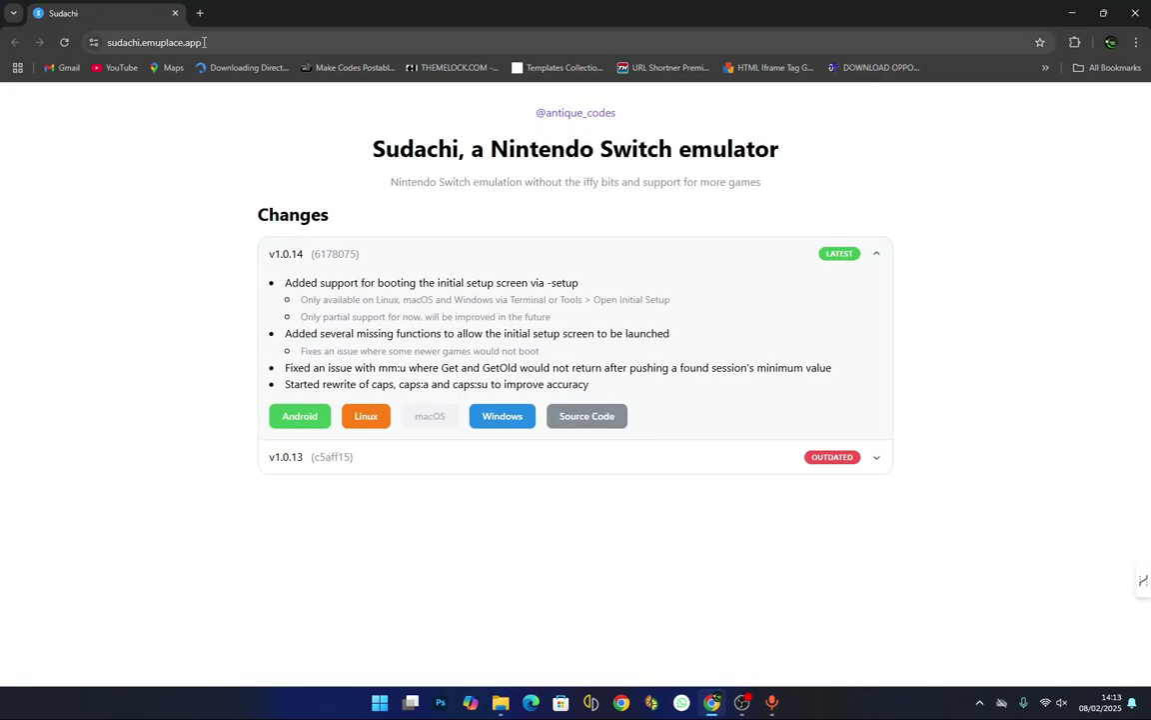
left_click_drag(198, 42, 95, 50)
left_click(118, 168)
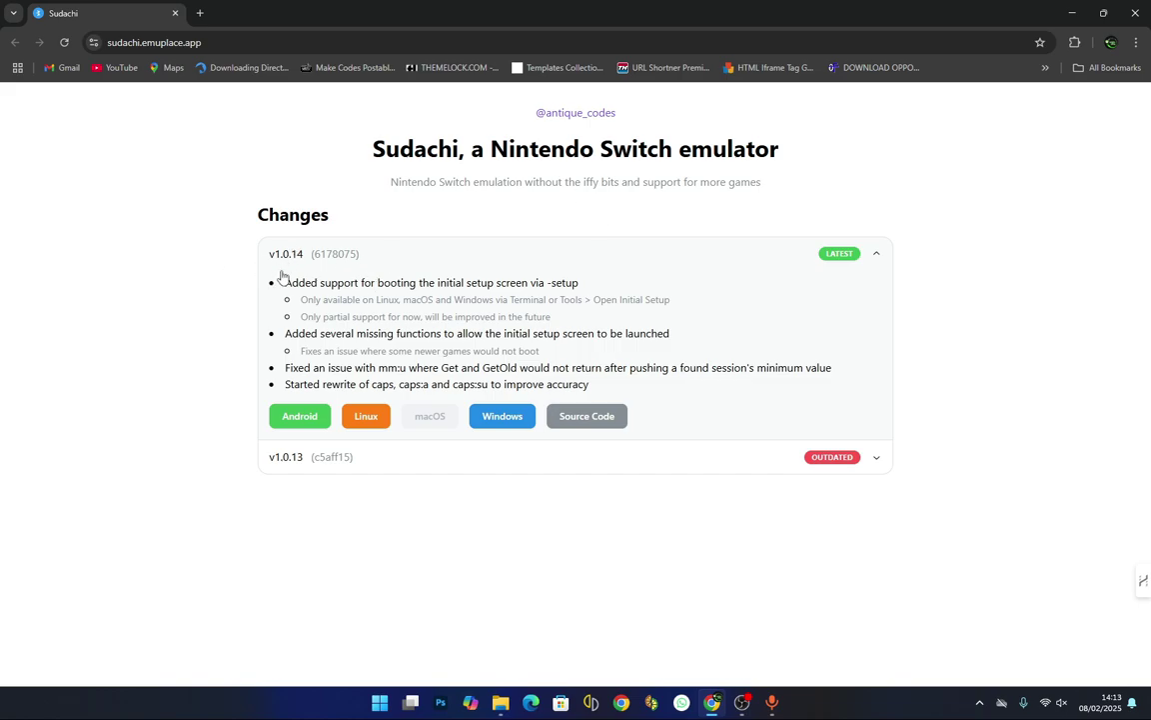
left_click(875, 457)
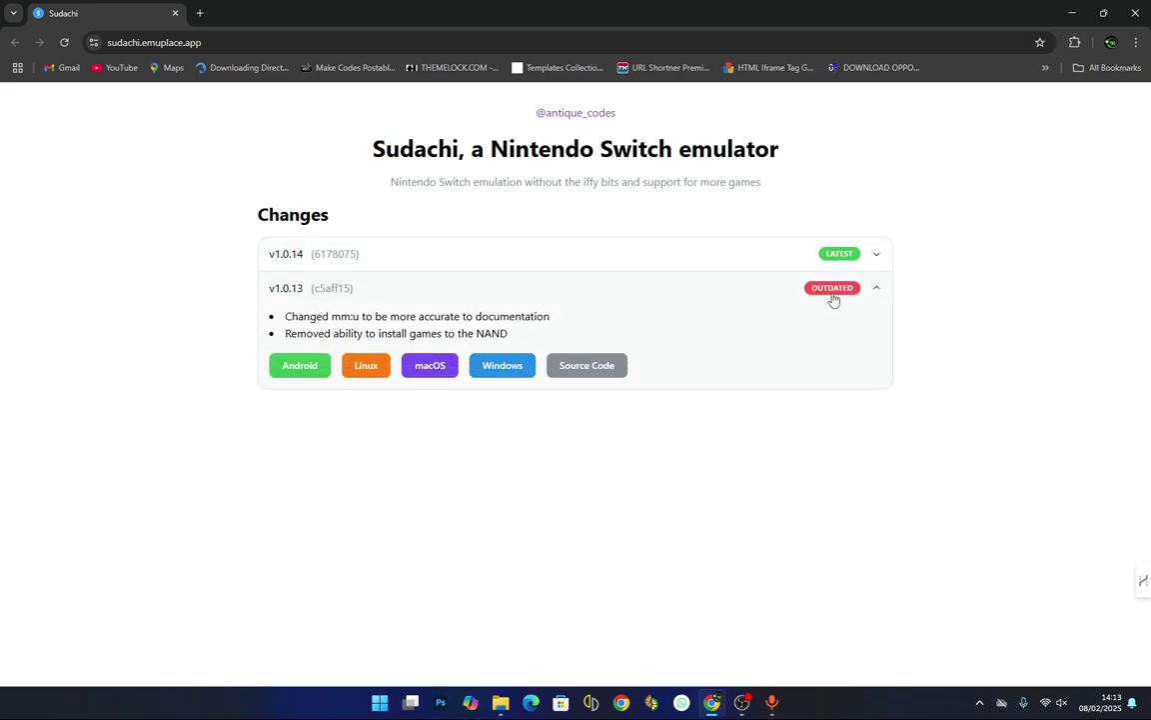
left_click(875, 255)
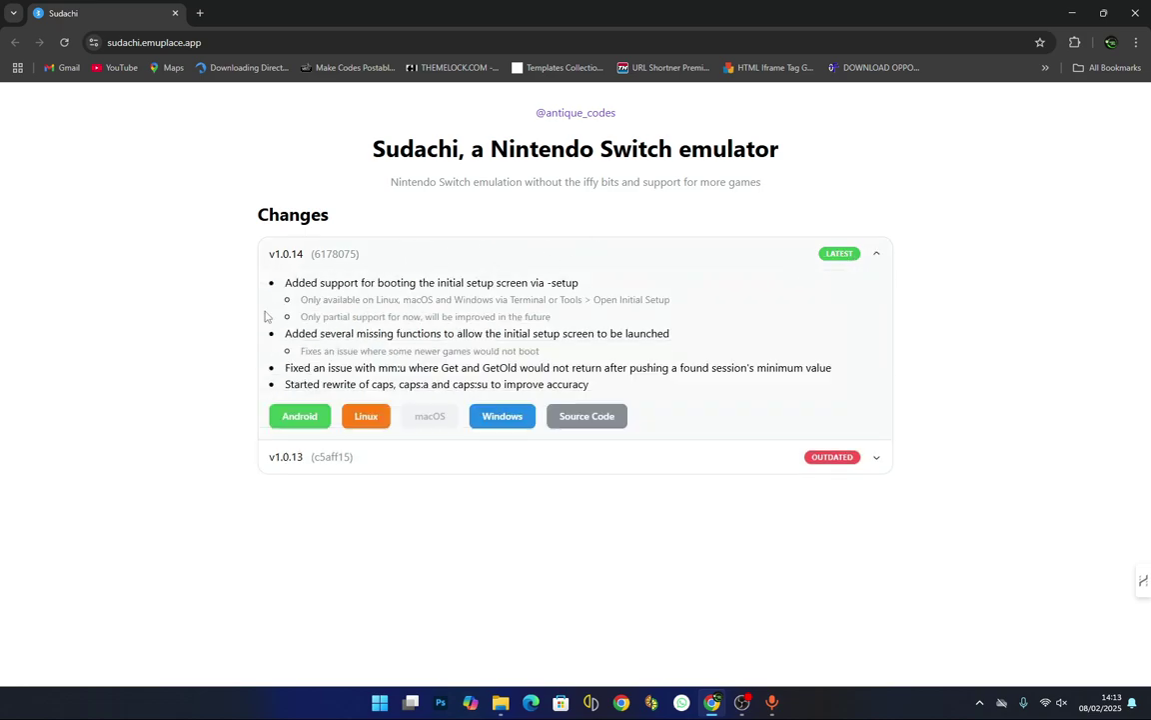
left_click_drag(258, 260, 616, 291)
left_click(349, 331)
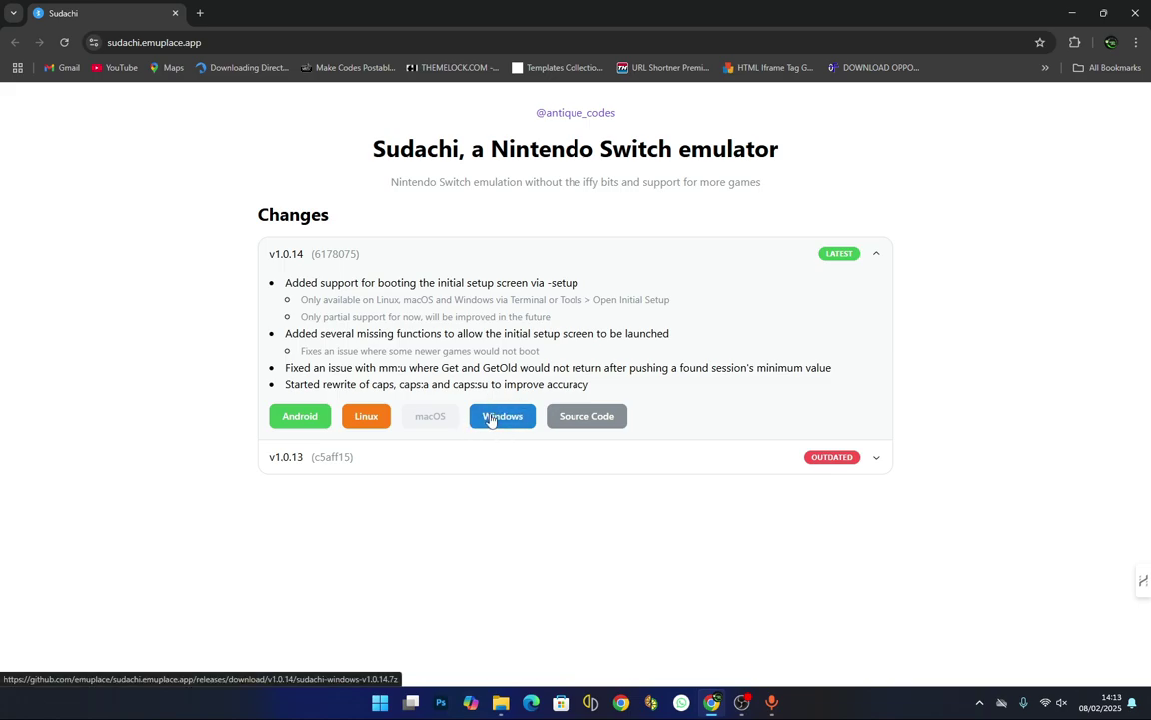
Switch to File Explorer and delete the extracted sudachi-windows-v1.0.14 folder from New folder (2)
left_click(502, 705)
left_click(613, 638)
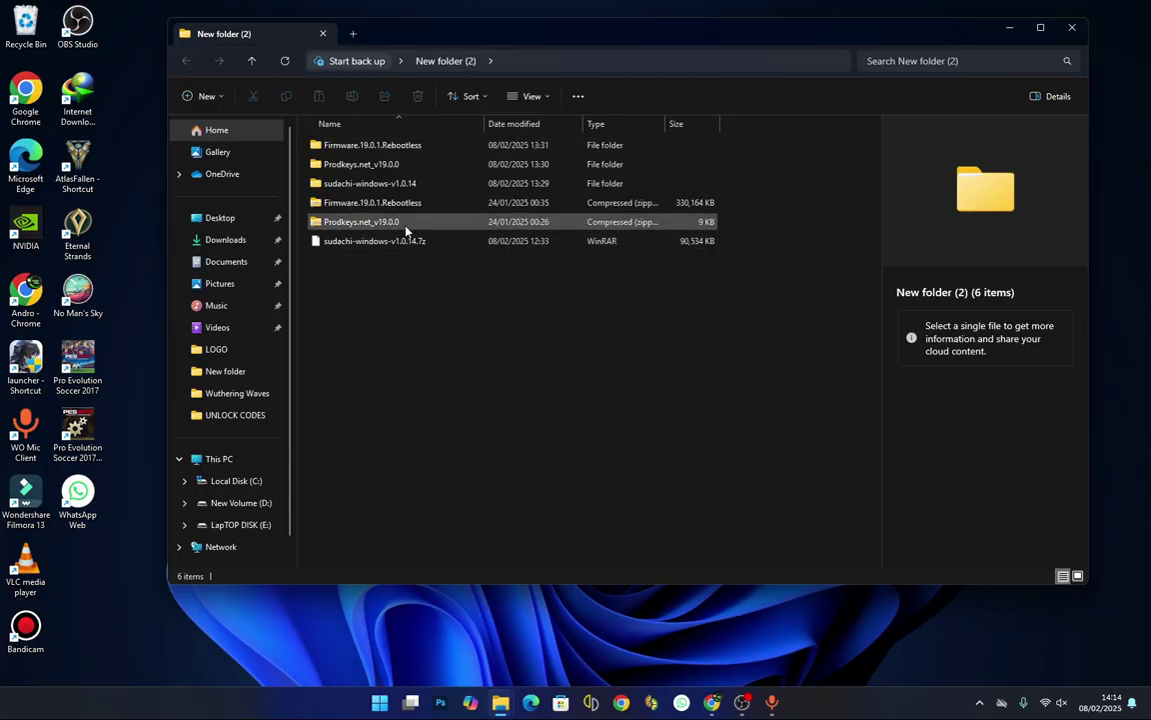
left_click(376, 187)
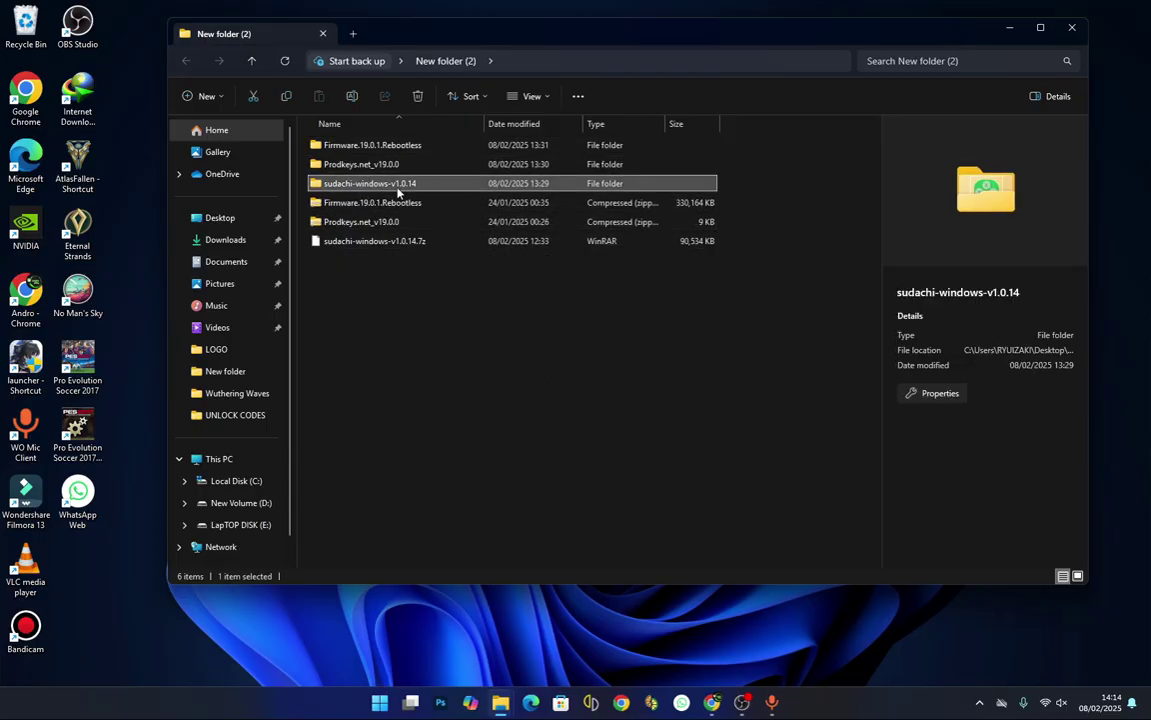
left_click(365, 300)
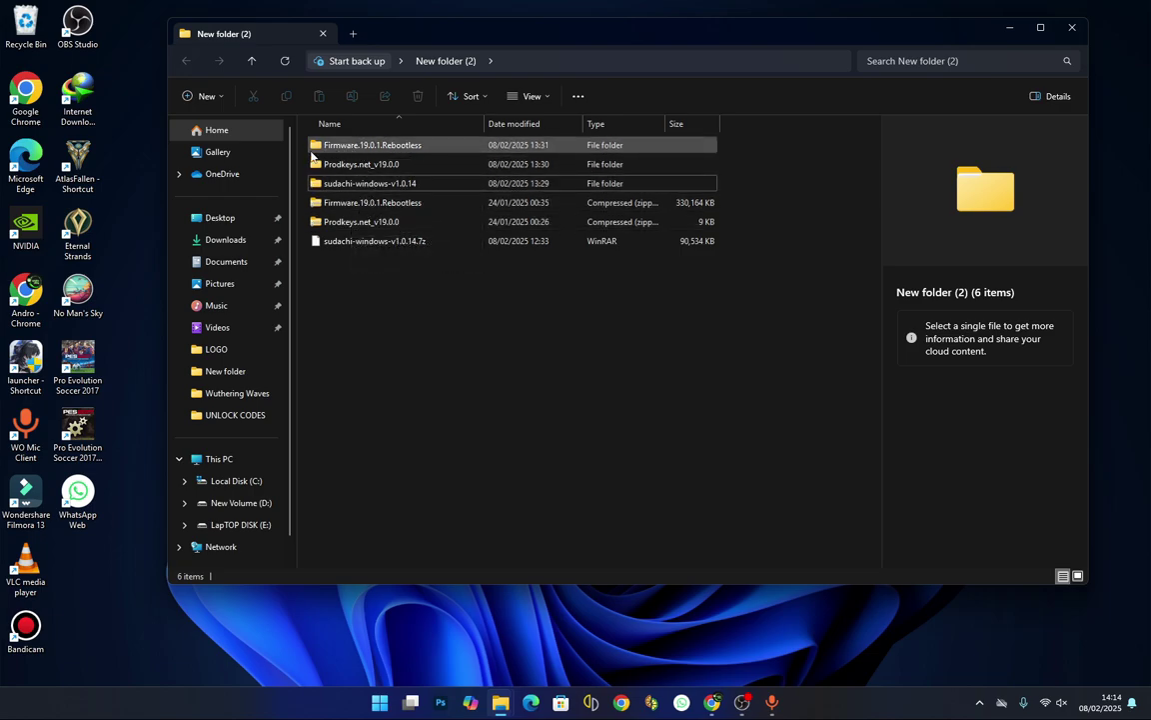
key("Delete")
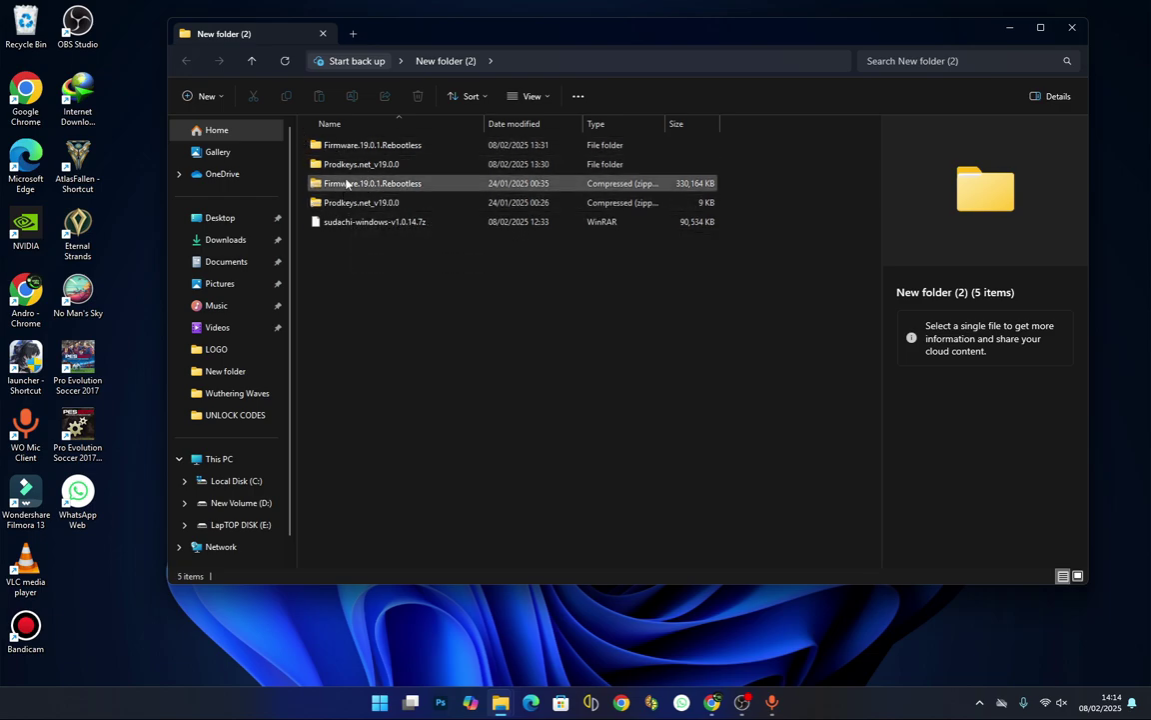
Extract the sudachi-windows-v1.0.14.7z archive with WinRAR into its own sudachi-windows-v1.0.14 folder
left_click(358, 222)
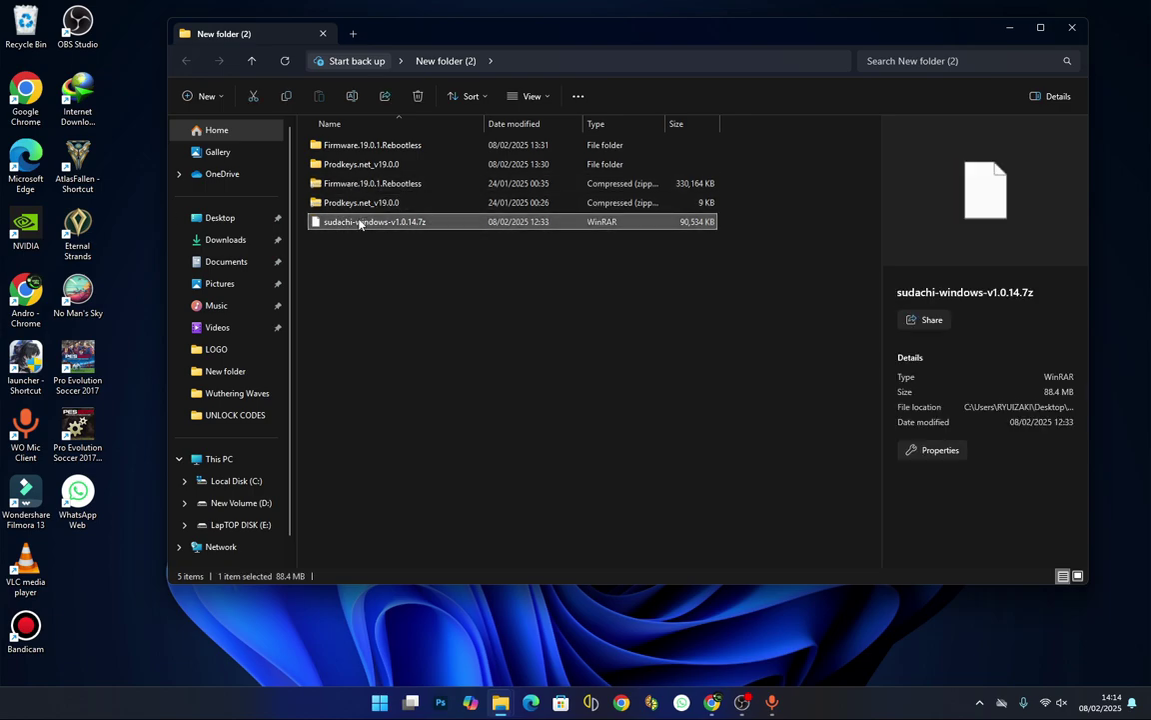
right_click(358, 222)
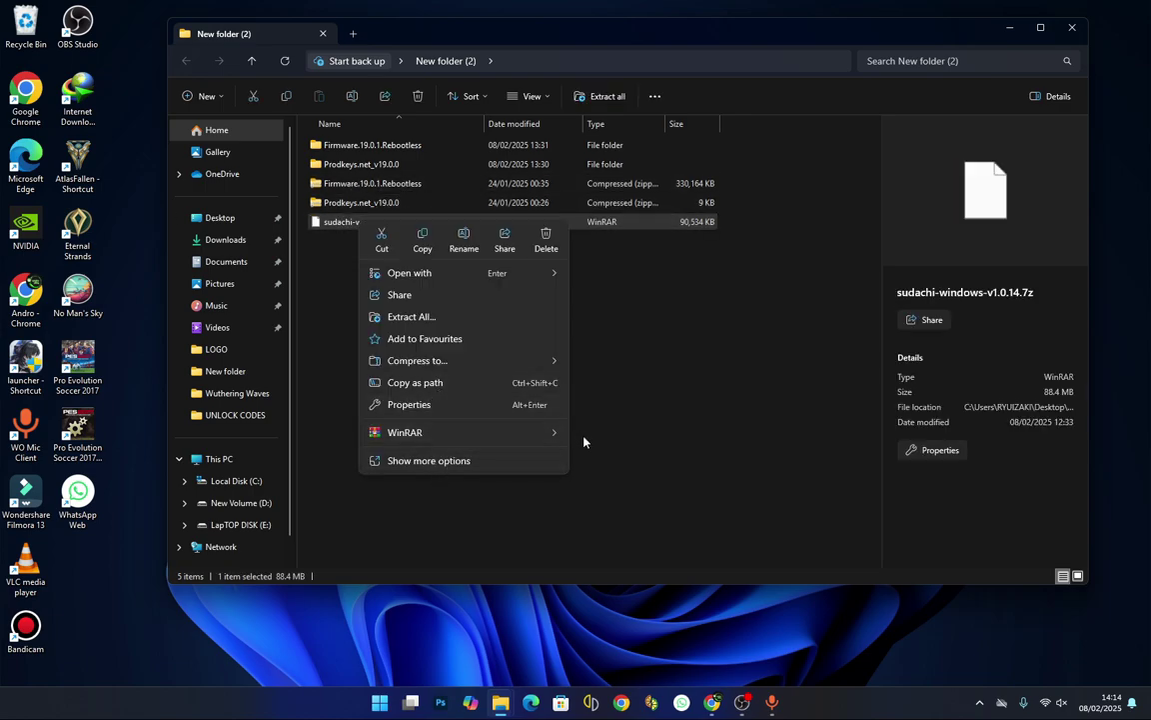
mouse_move(544, 437)
left_click(607, 476)
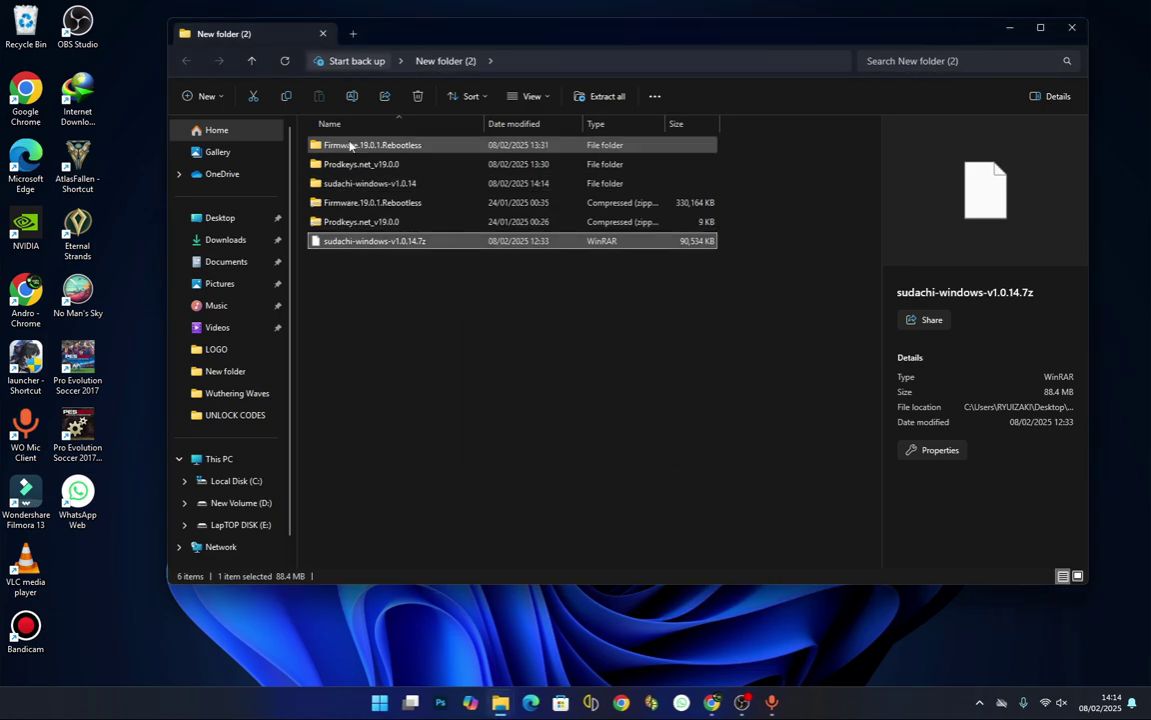
Launch the sudachi application from the extracted sudachi-windows-v1.0.14 folder and dismiss the startup warning
double_click(365, 184)
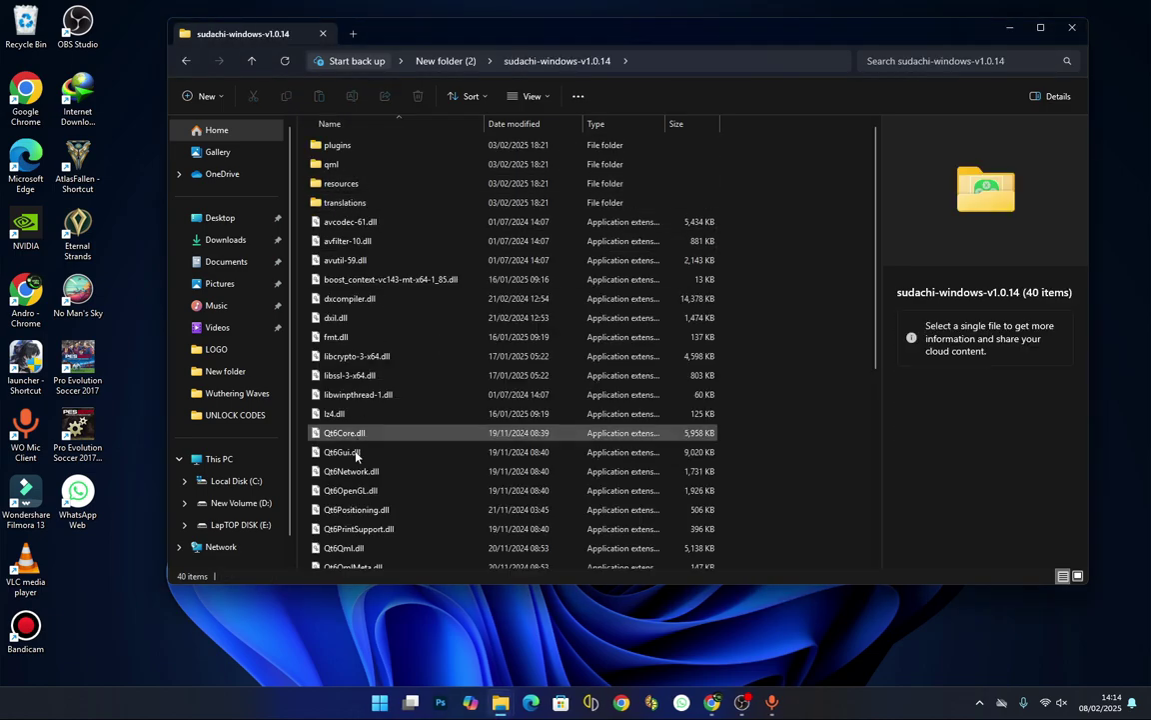
scroll(357, 455, "down", 6)
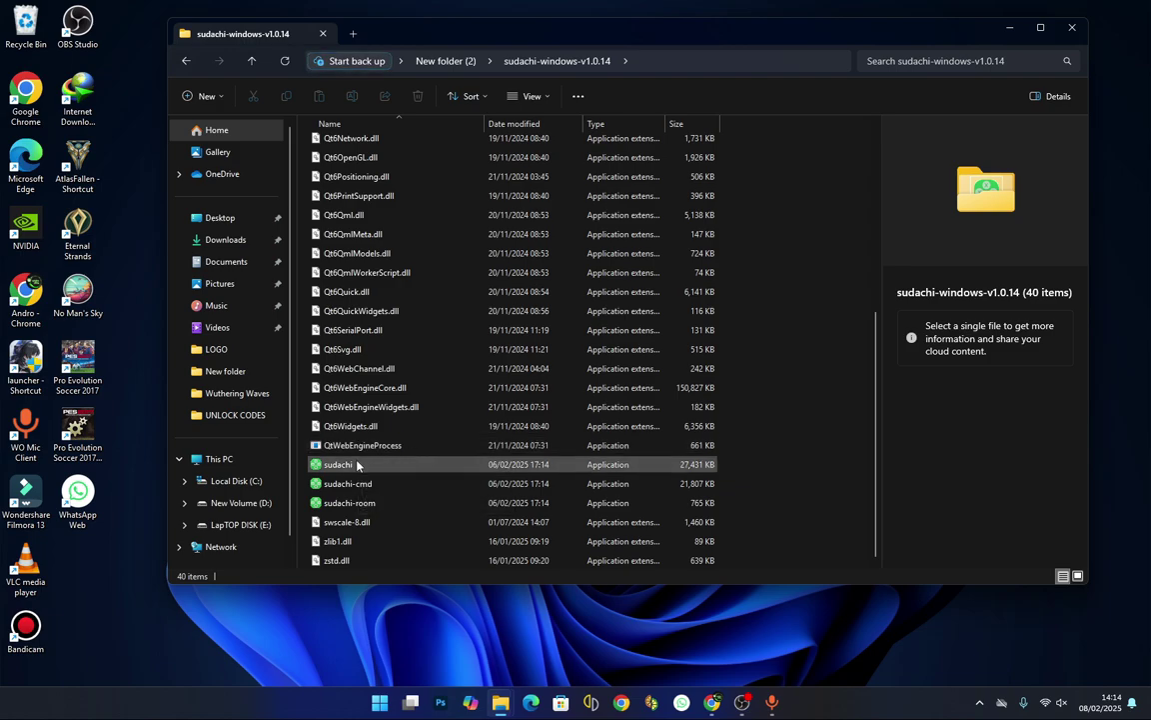
double_click(357, 464)
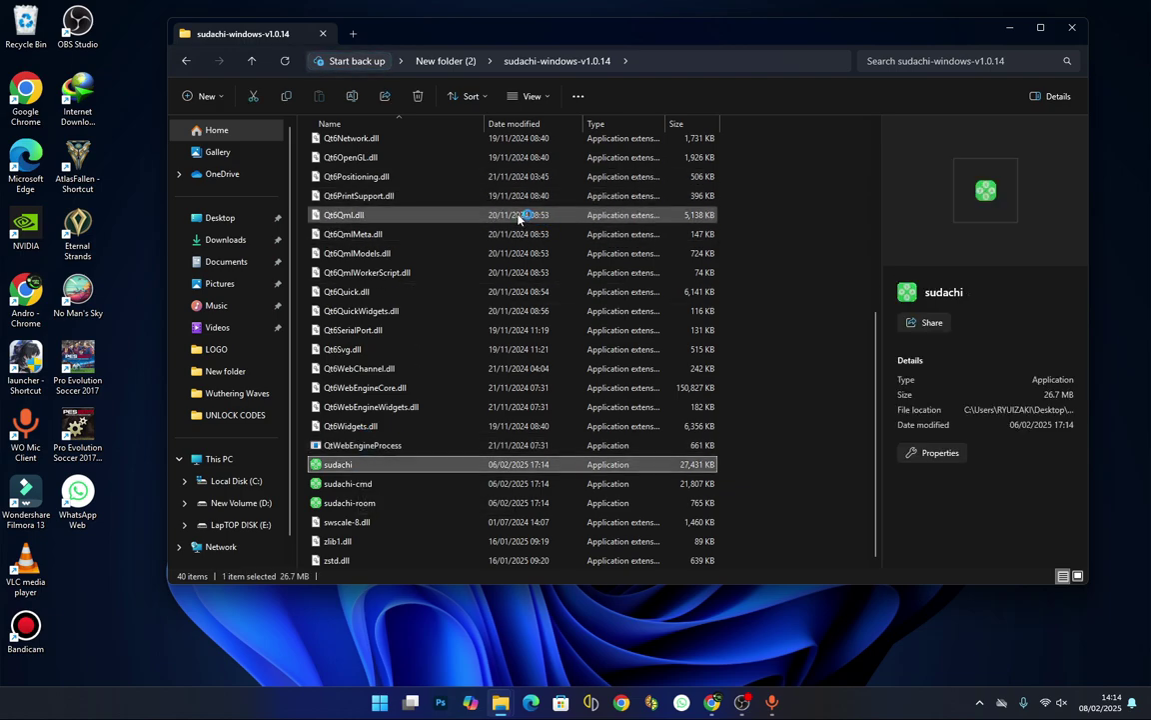
left_click(1010, 29)
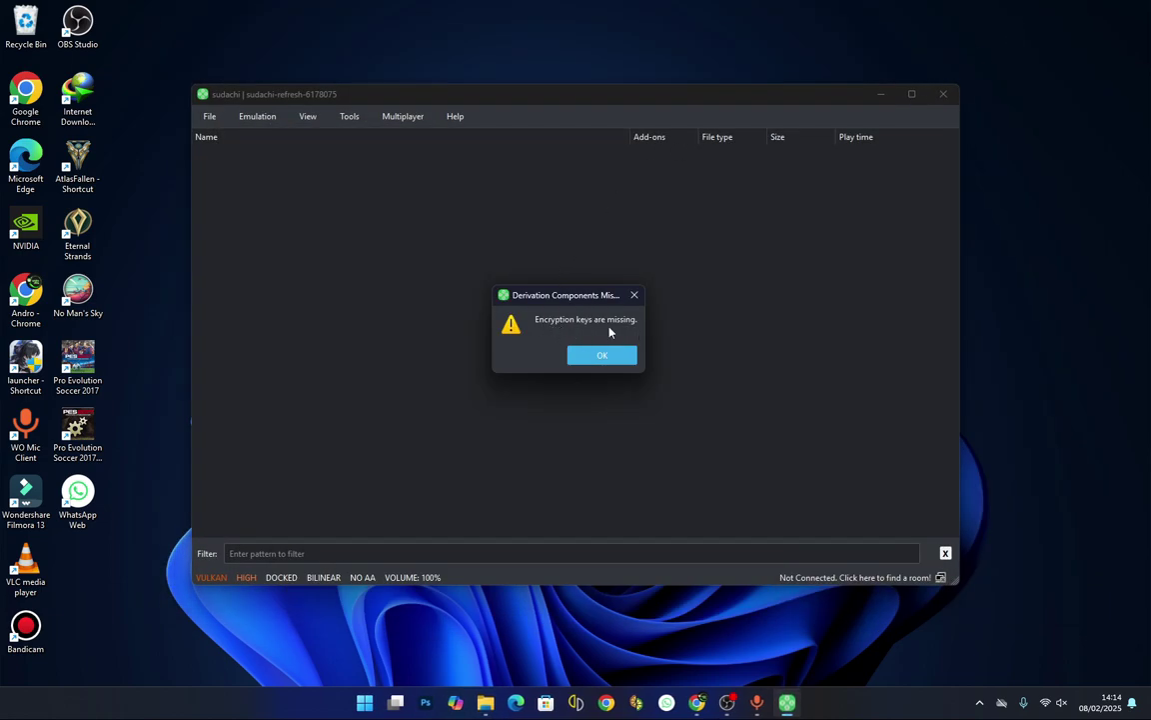
left_click(600, 354)
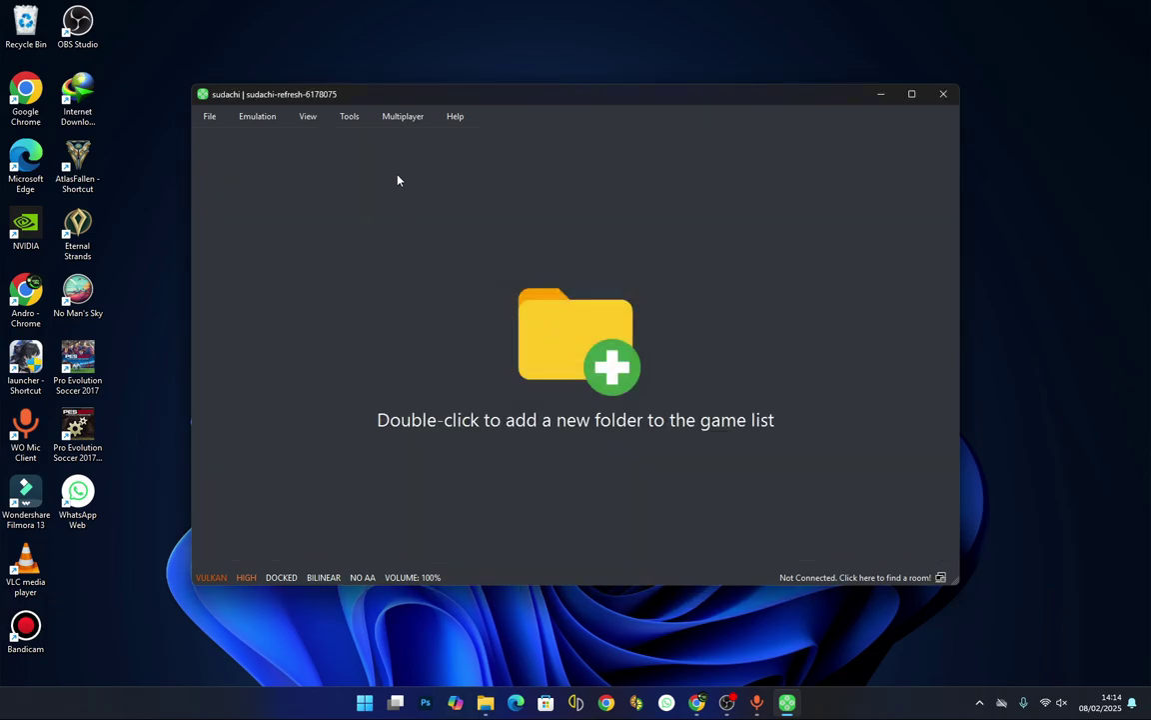
Install the decryption keys from the prod.keys file in the Prodkeys.net_v19.0.0 folder
left_click(350, 117)
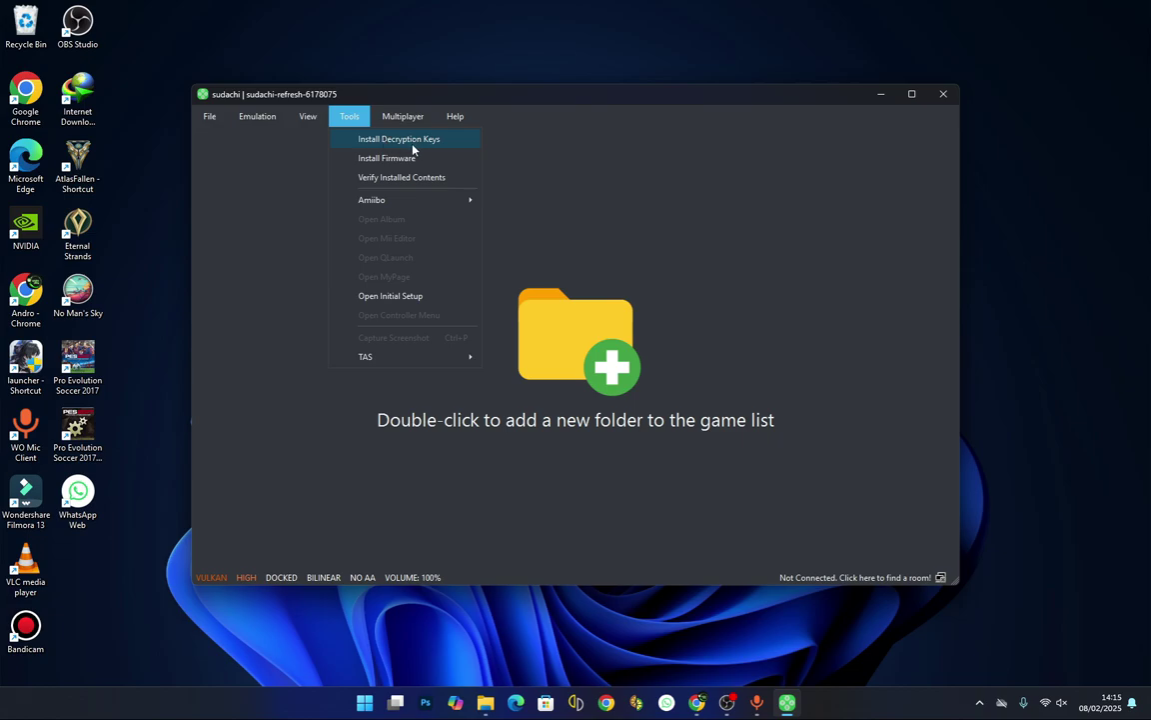
left_click(404, 140)
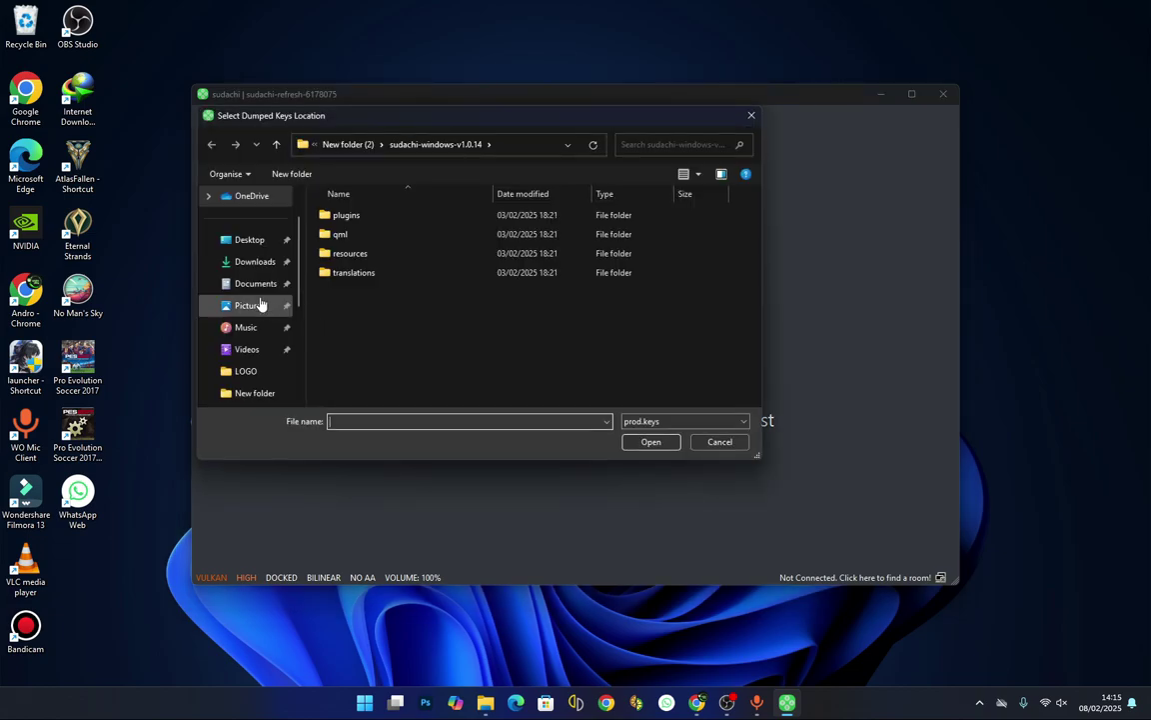
double_click(411, 233)
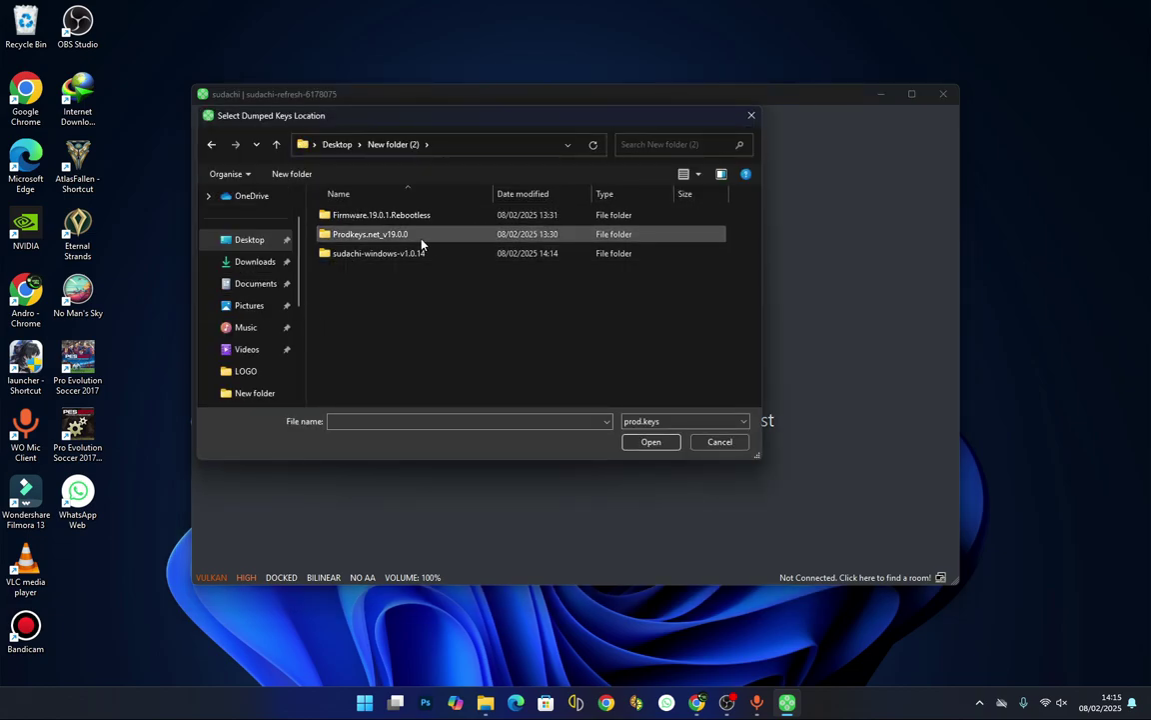
double_click(420, 240)
double_click(398, 216)
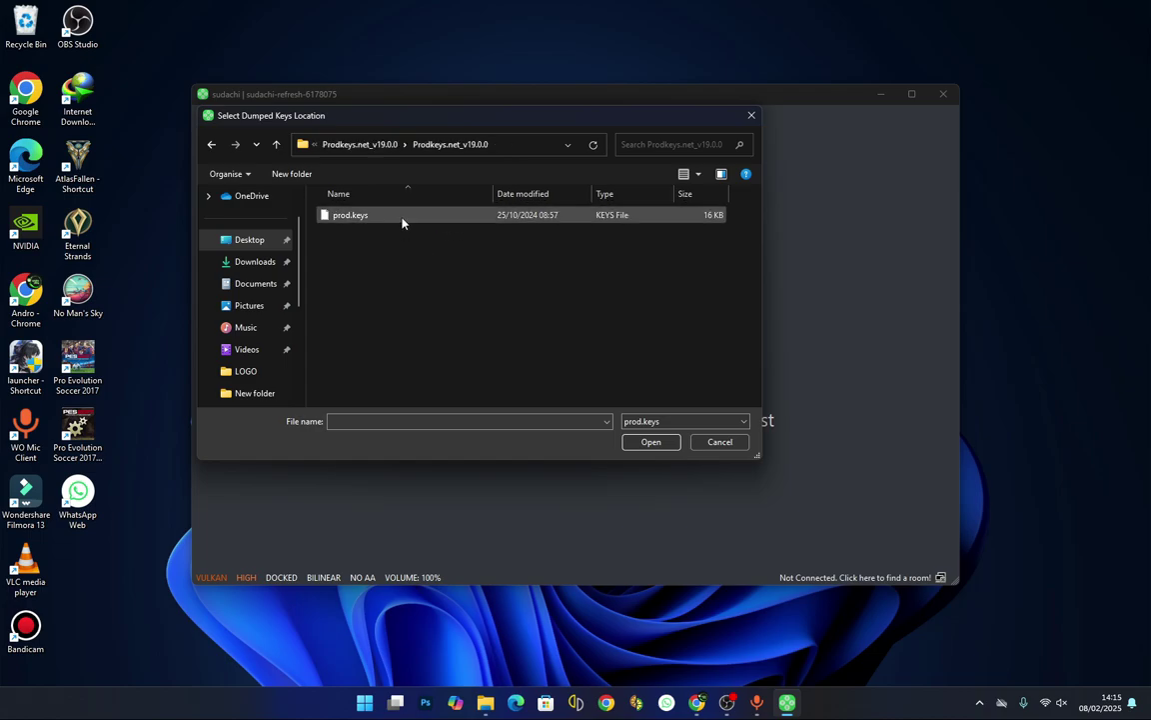
double_click(413, 222)
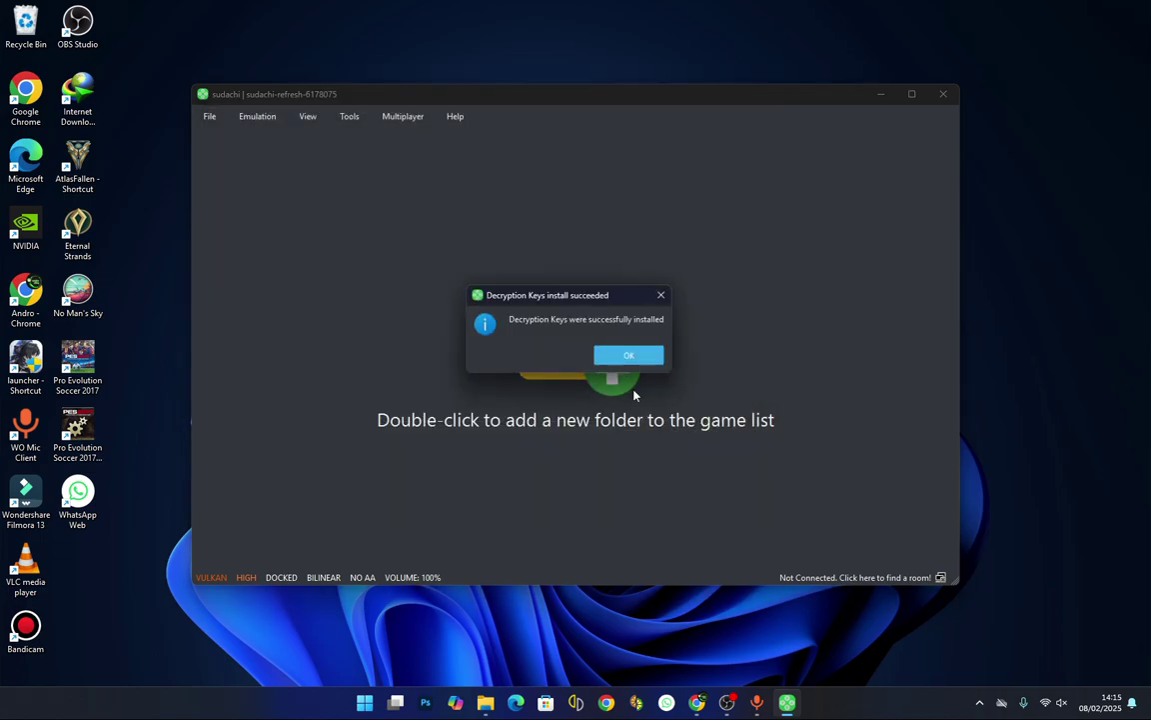
left_click(624, 355)
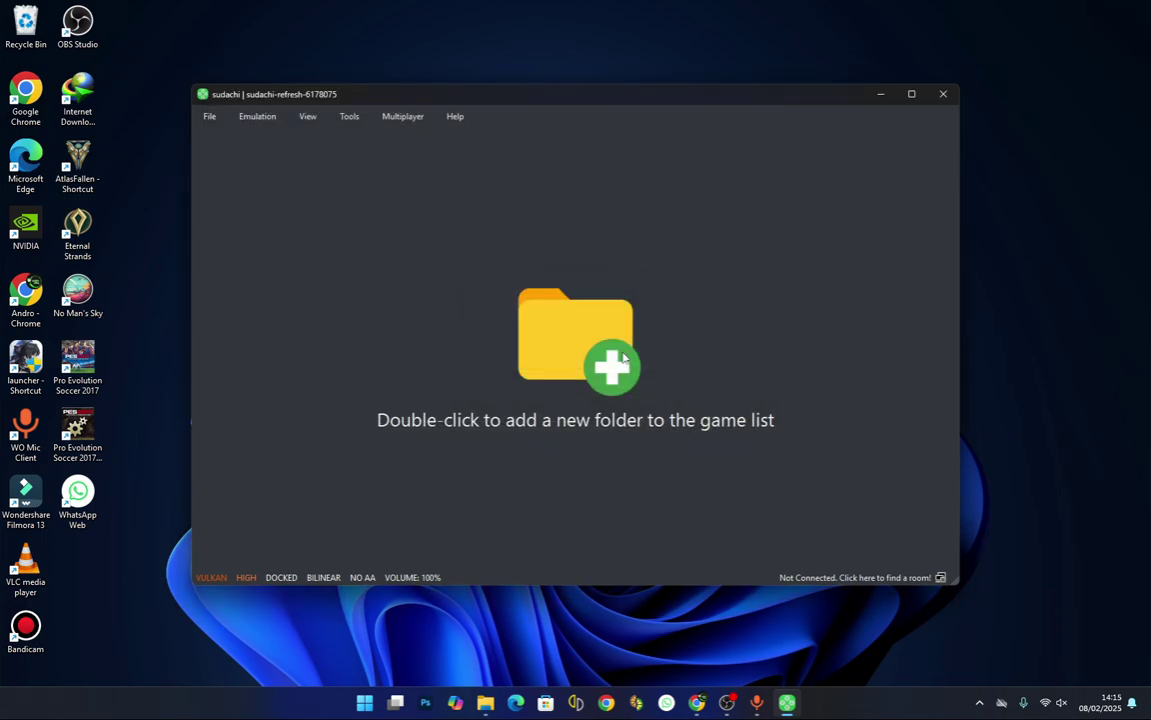
Install the firmware from the Firmware.19.0.1.Rebootless folder inside New folder (2) on the Desktop
left_click(350, 116)
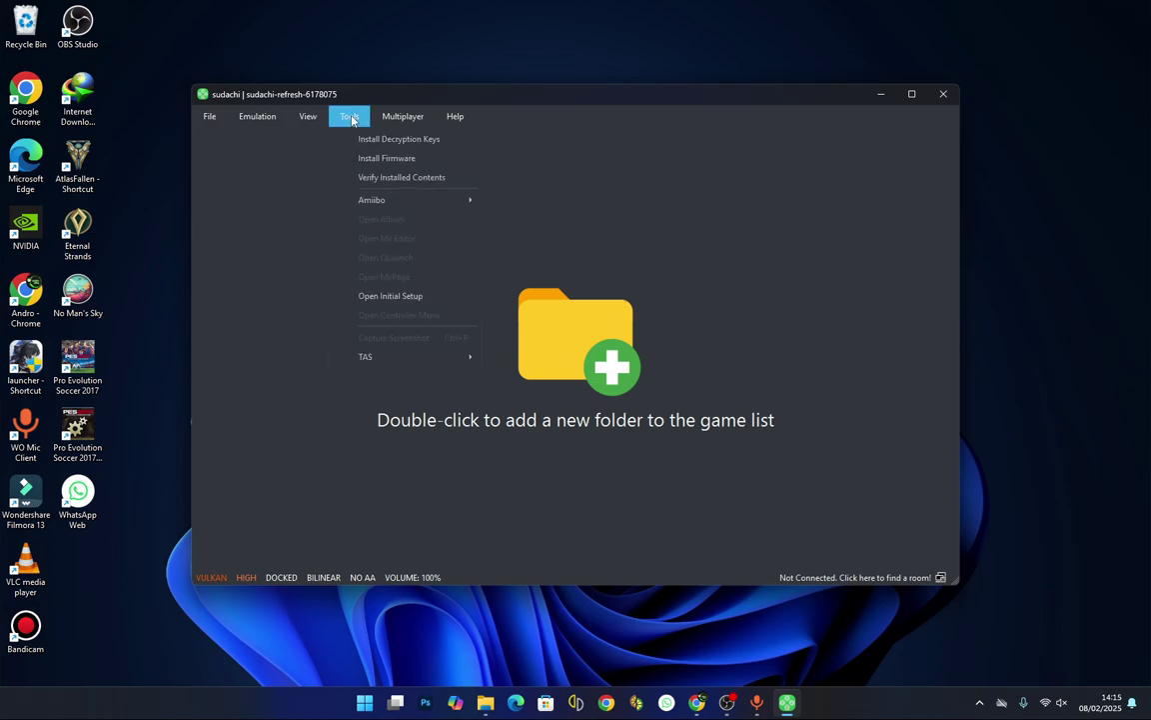
left_click(391, 161)
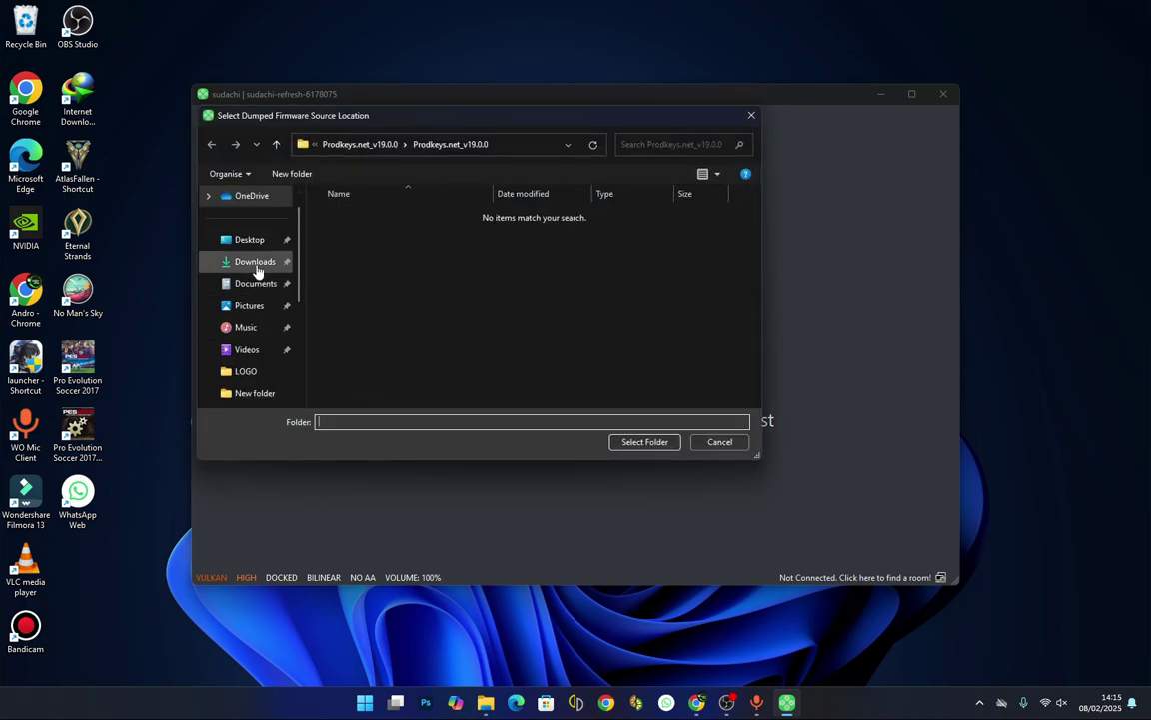
left_click(250, 240)
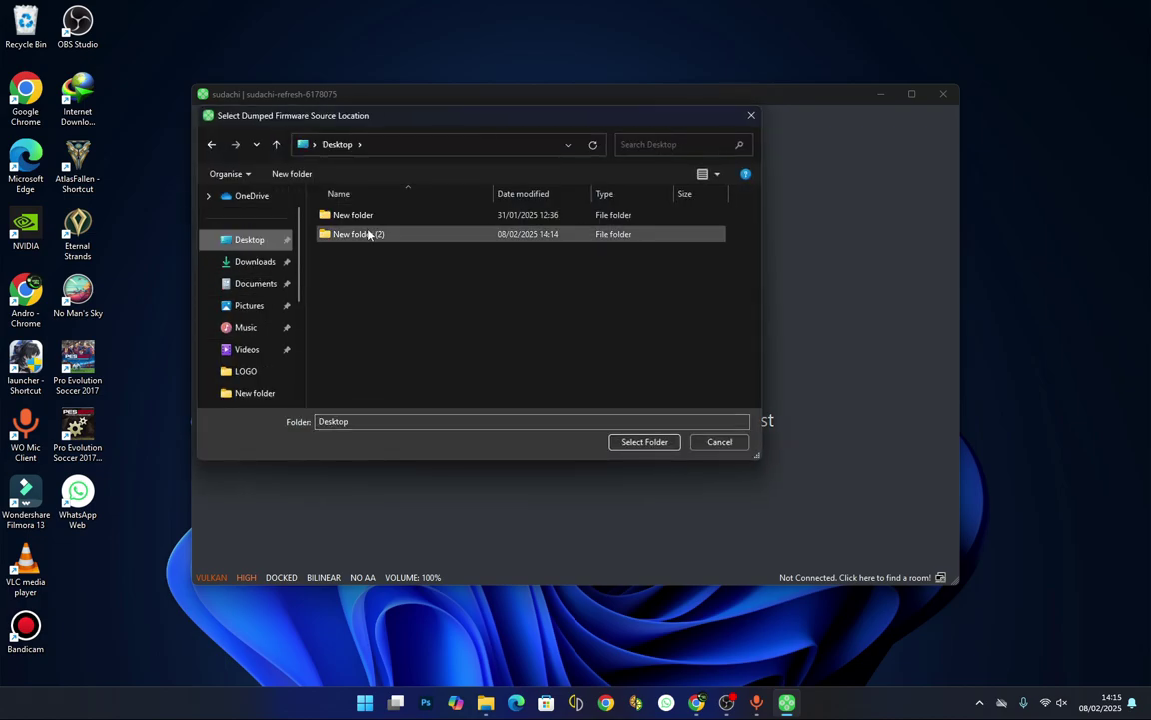
double_click(367, 233)
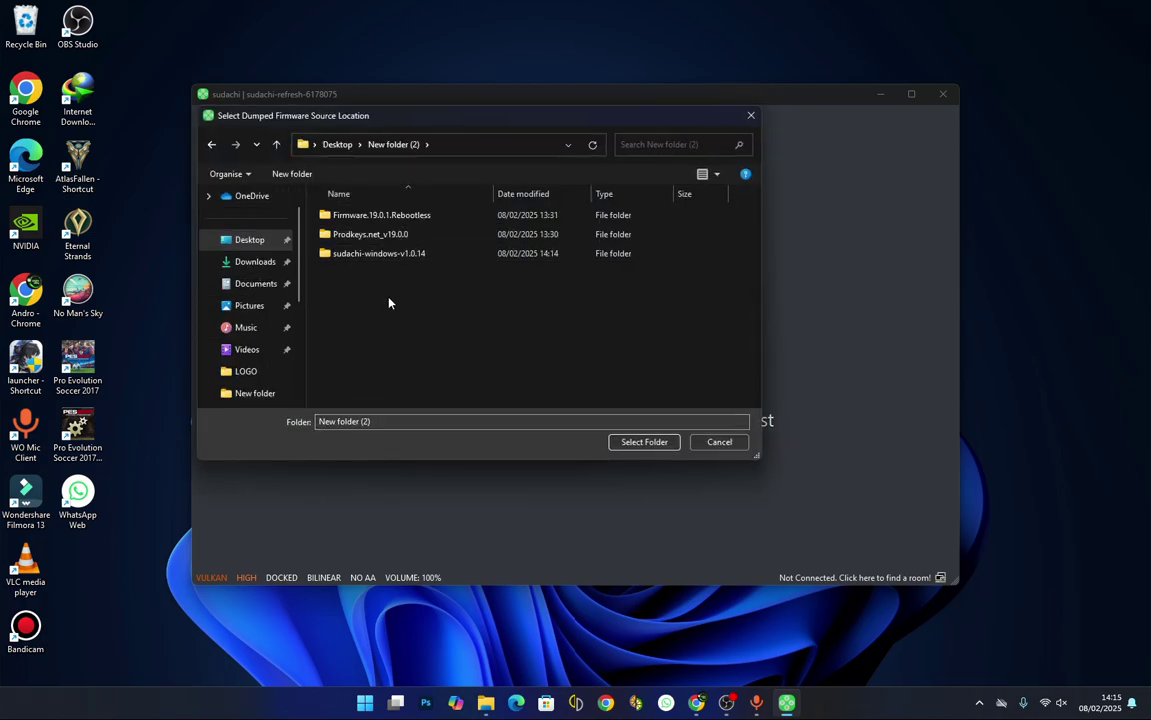
double_click(373, 215)
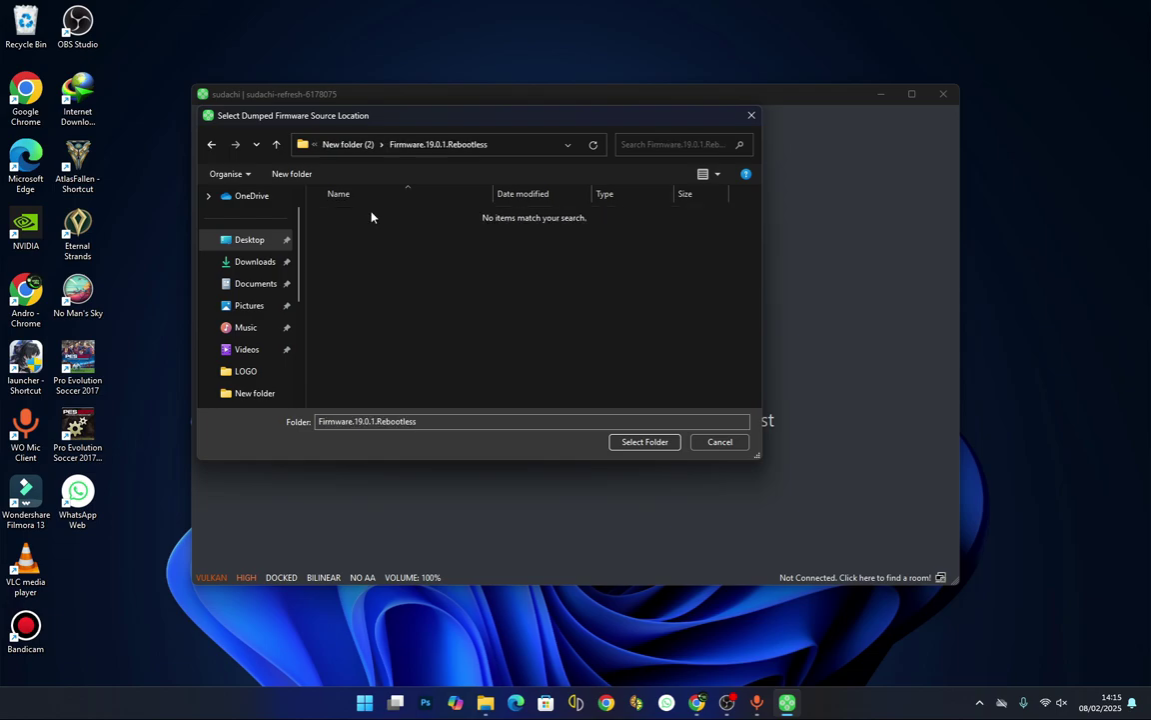
left_click(637, 441)
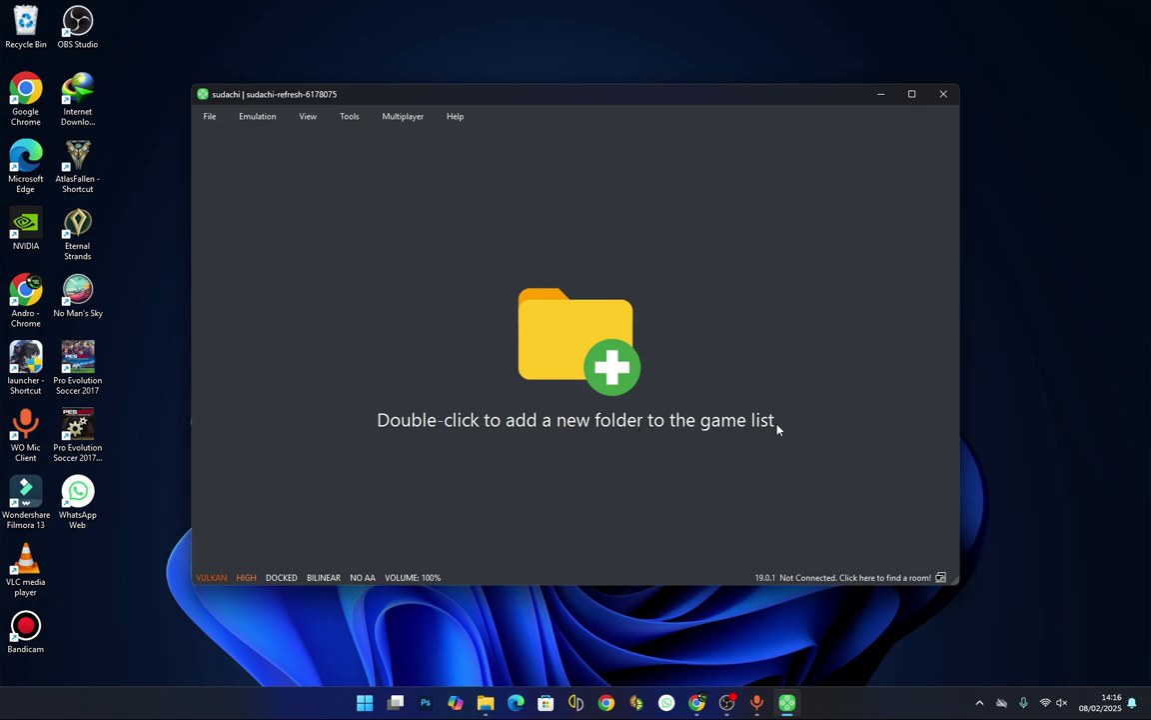
Add the ROMS folder in YUZU on the LapTOP DISK (E:) drive to the game list
double_click(545, 380)
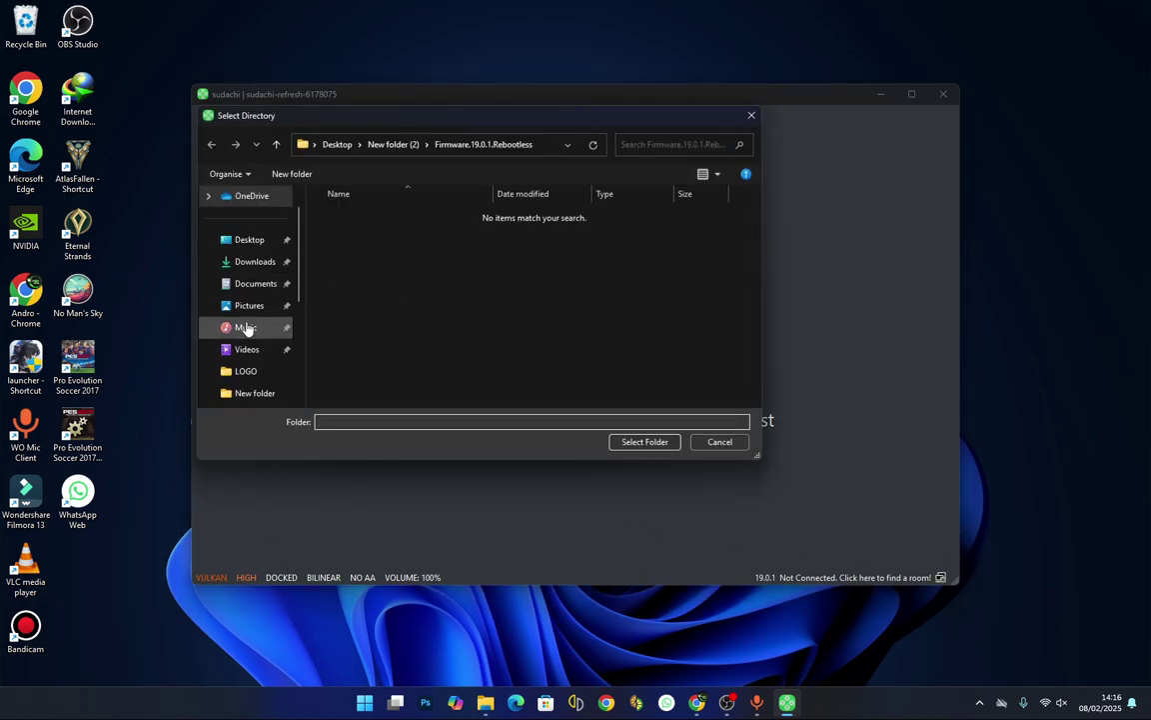
scroll(230, 328, "down", 3)
left_click(257, 349)
scroll(355, 324, "down", 12)
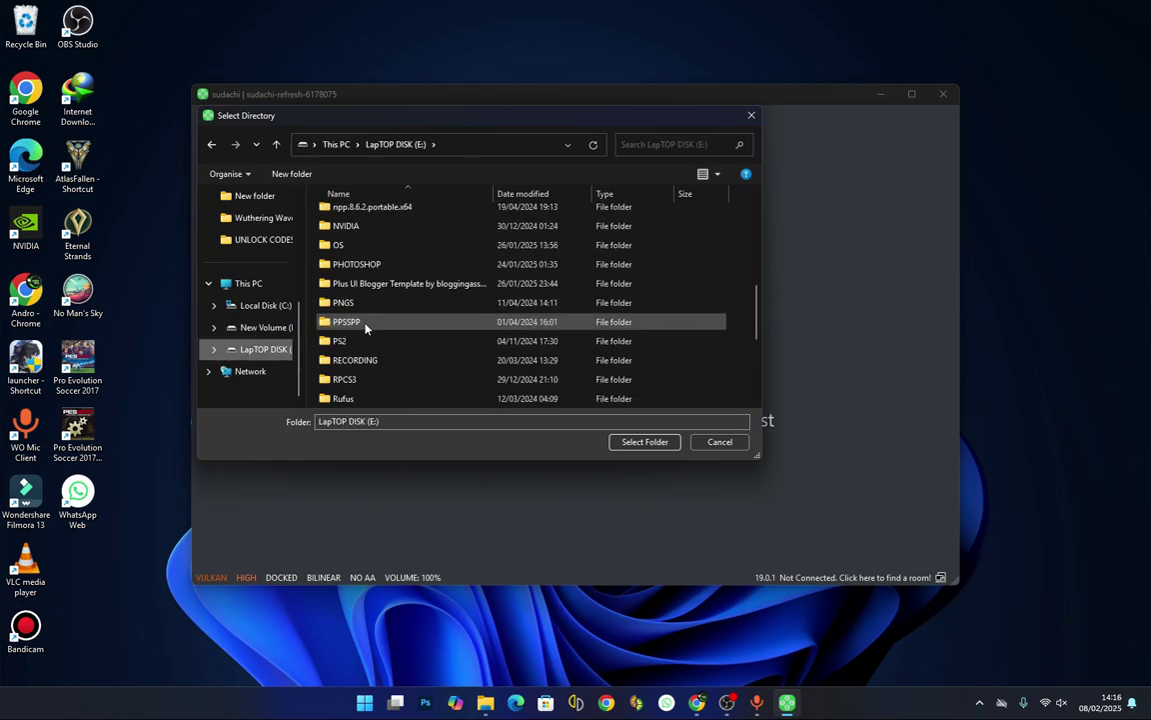
double_click(366, 400)
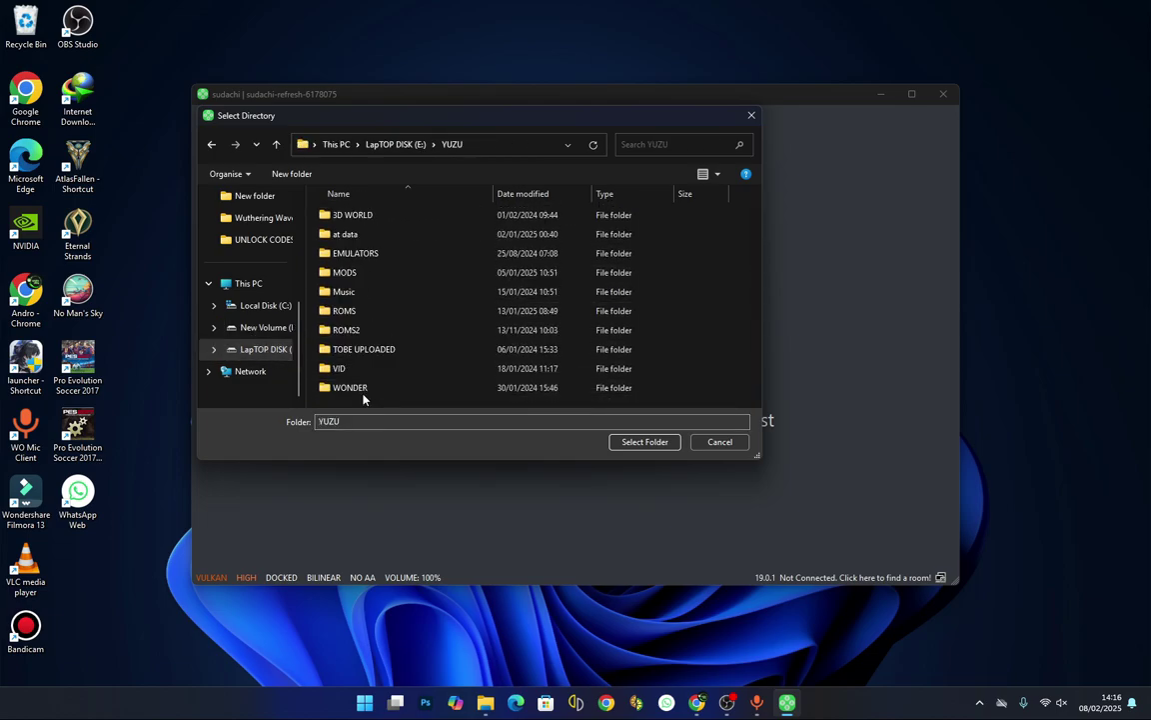
double_click(367, 311)
left_click(635, 443)
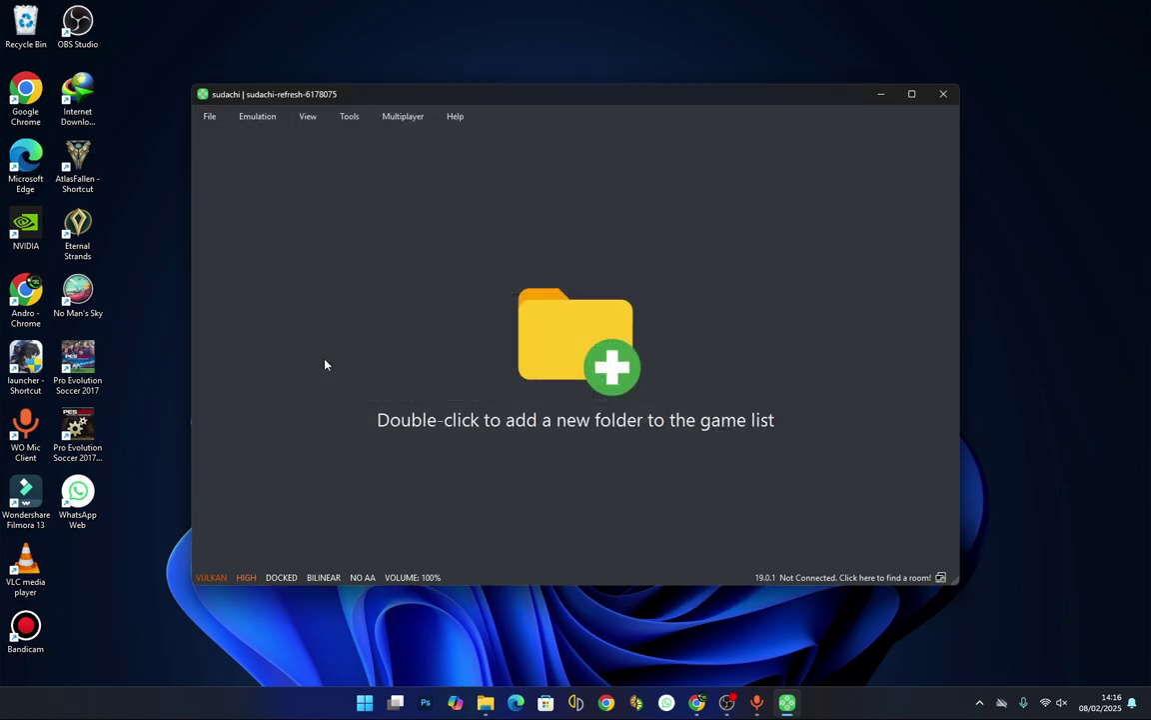
Enable Scan Subfolders for the E:/YUZU/ROMS game directory and look through the game list
left_click(299, 165)
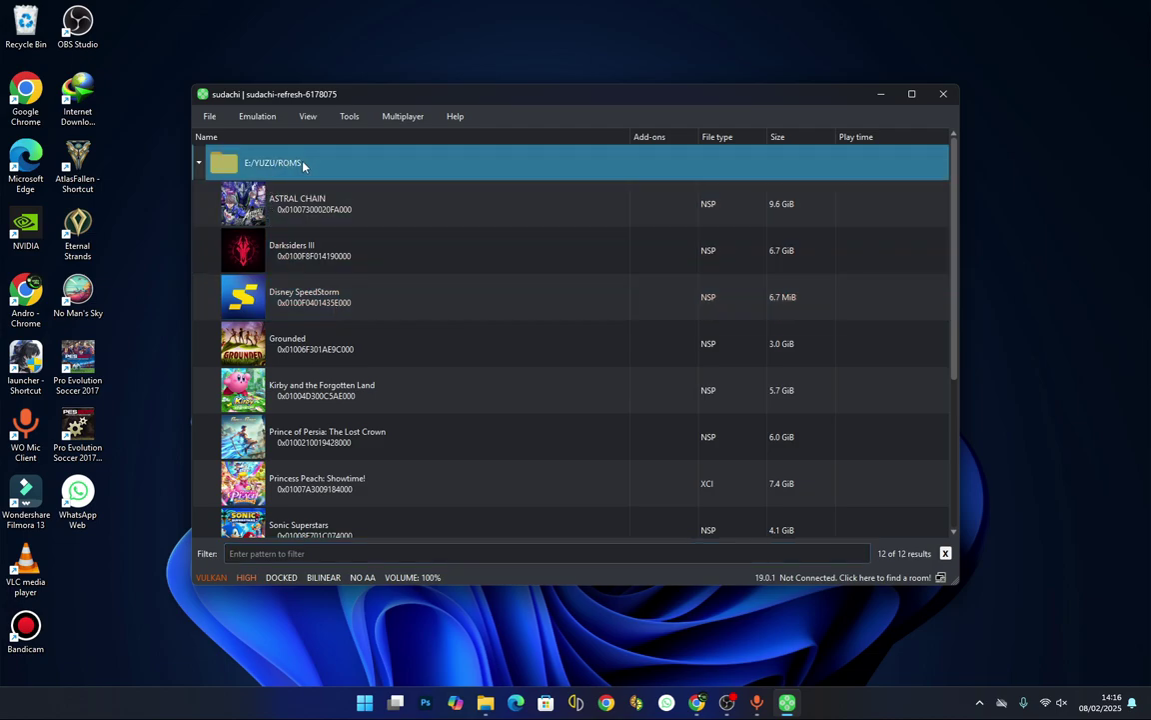
right_click(323, 164)
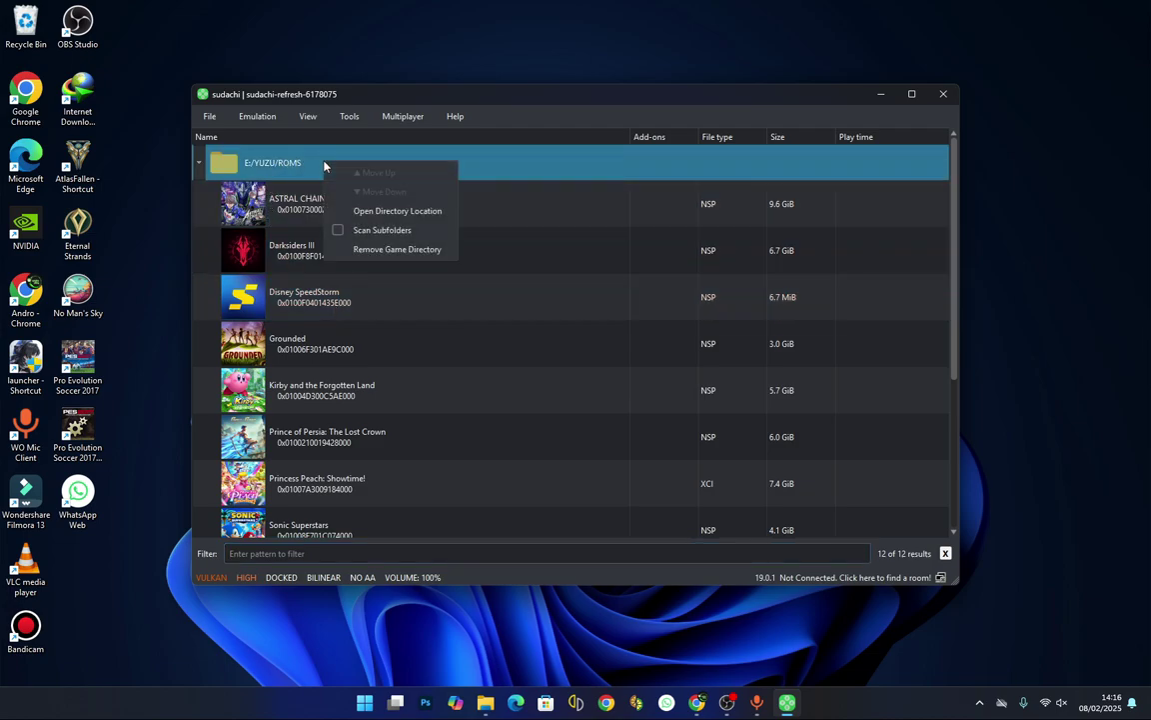
left_click(360, 231)
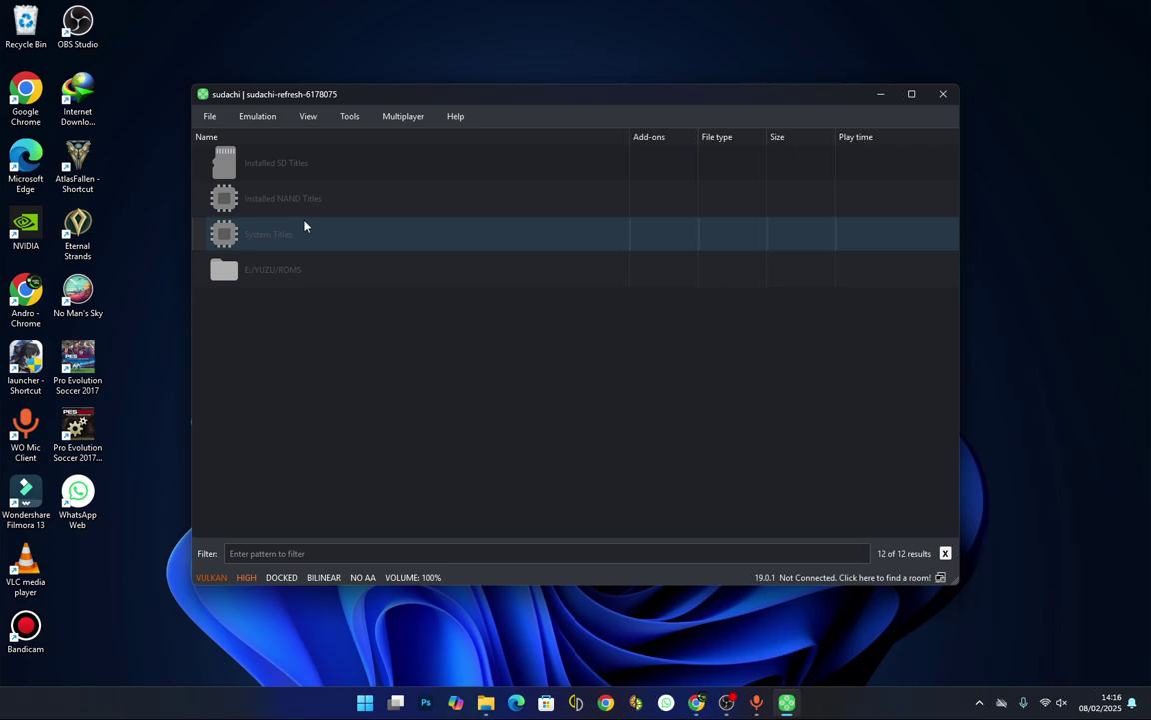
scroll(373, 349, "down", 5)
scroll(374, 349, "up", 10)
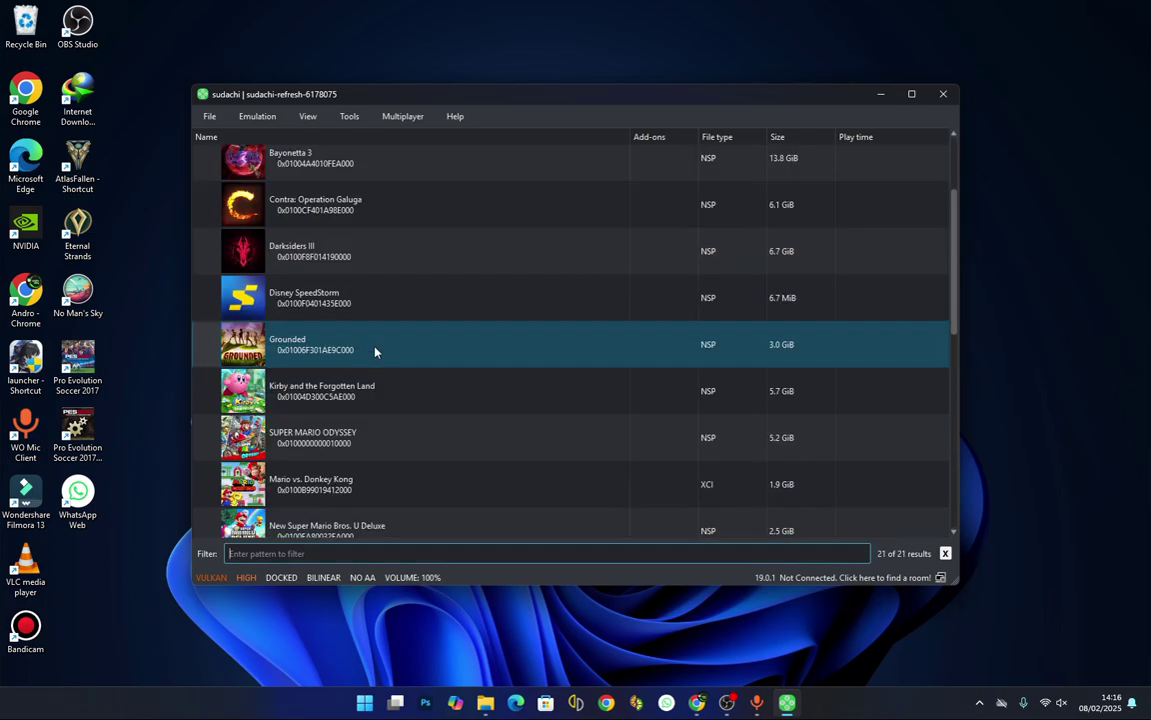
Open the emulator configuration at the General settings and inspect the option for confirming before stopping emulation
left_click(257, 115)
left_click(300, 205)
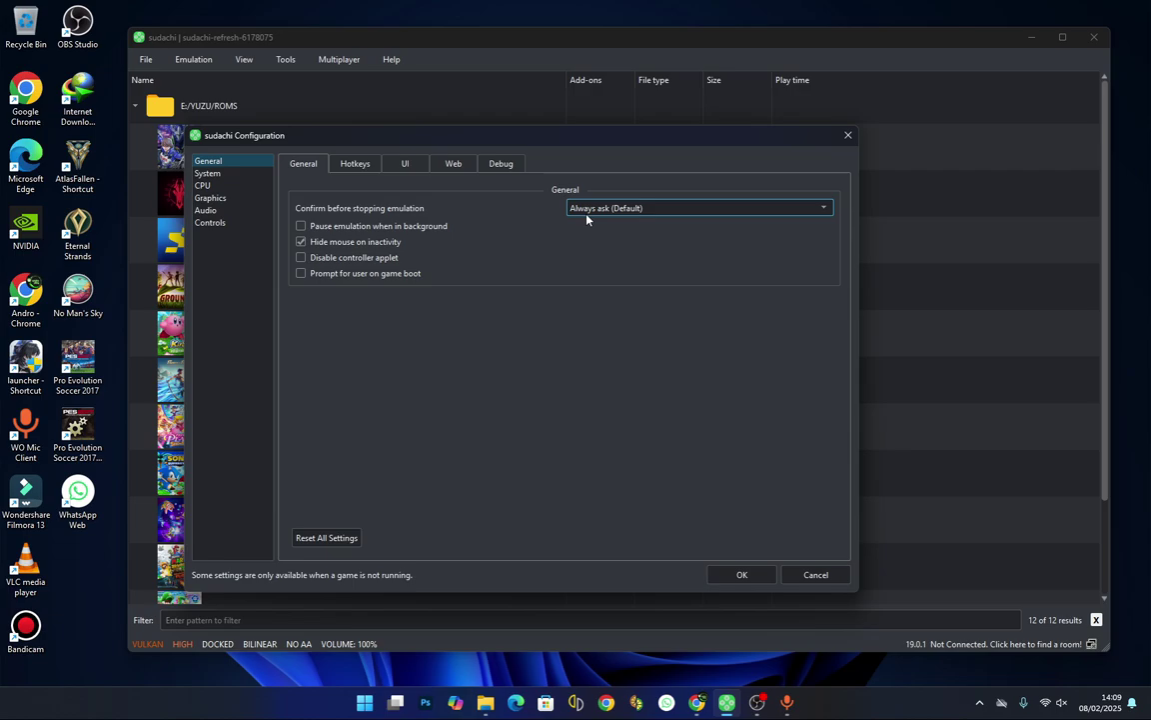
mouse_move(622, 211)
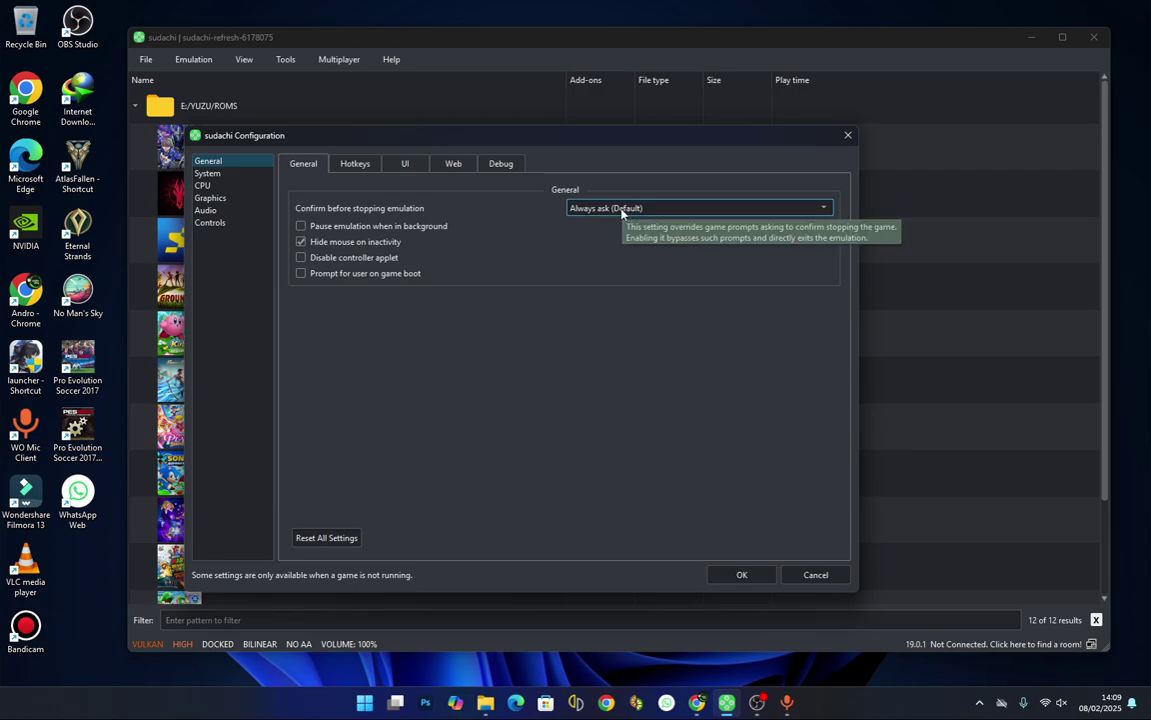